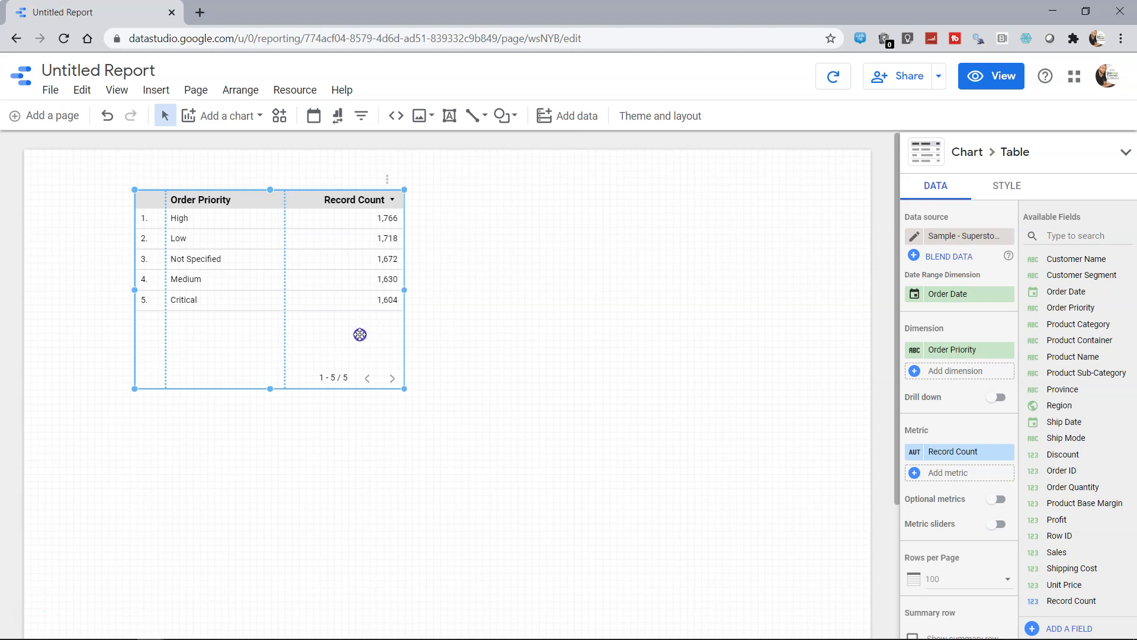
Step: Open the Superstore Sales Orders data source for editing from the Data panel
click(916, 238)
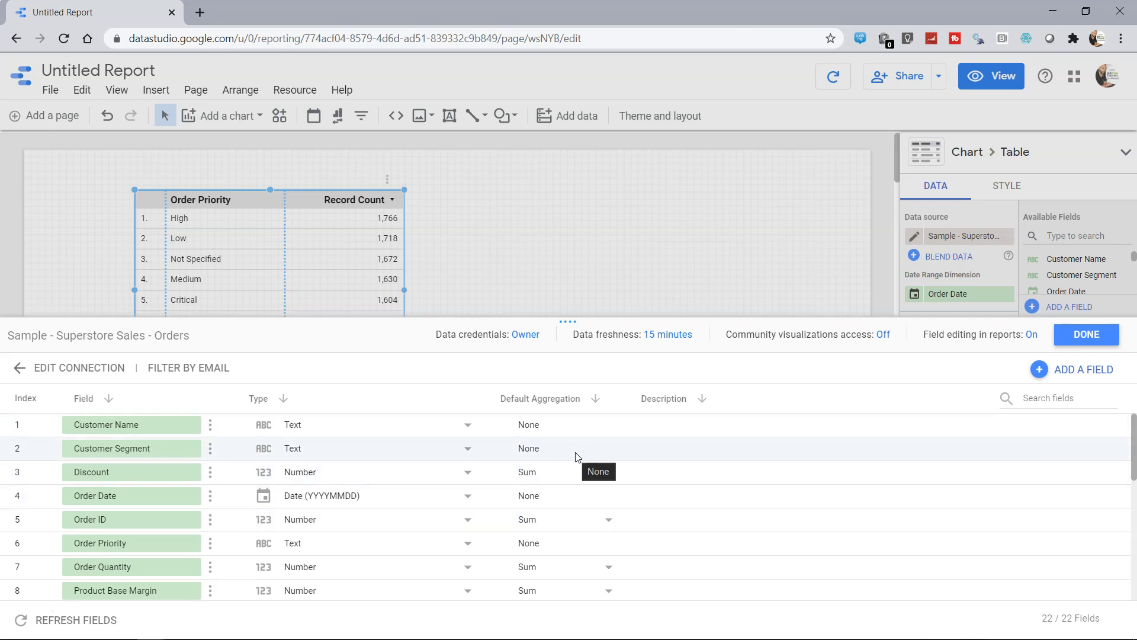
Step: Change the data freshness from 15 minutes to every 12 hours
click(666, 335)
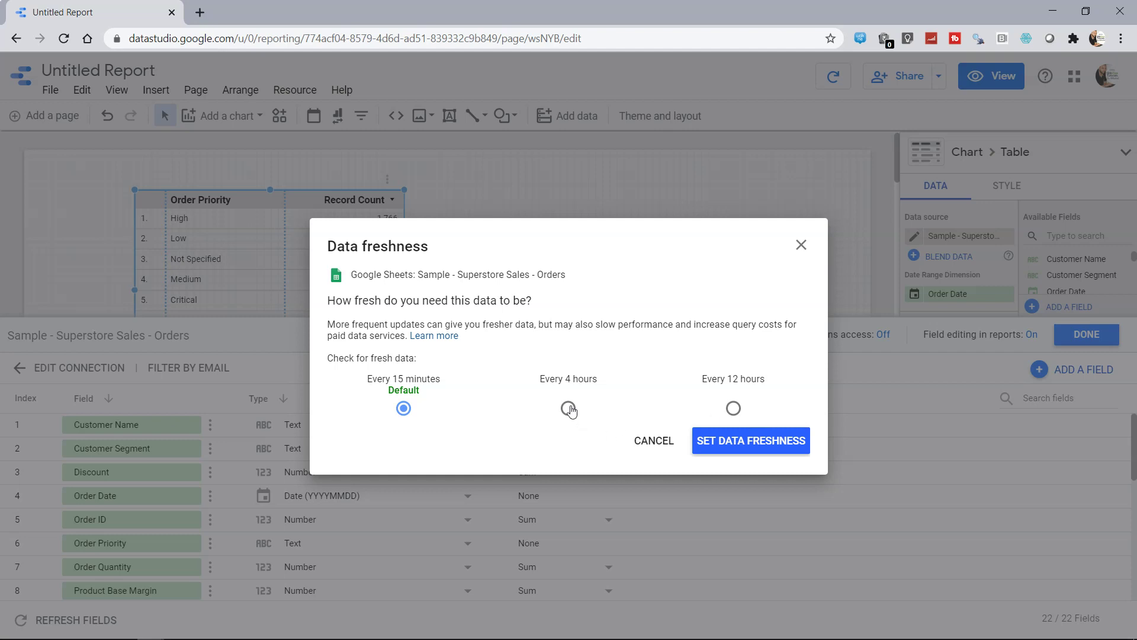
click(733, 408)
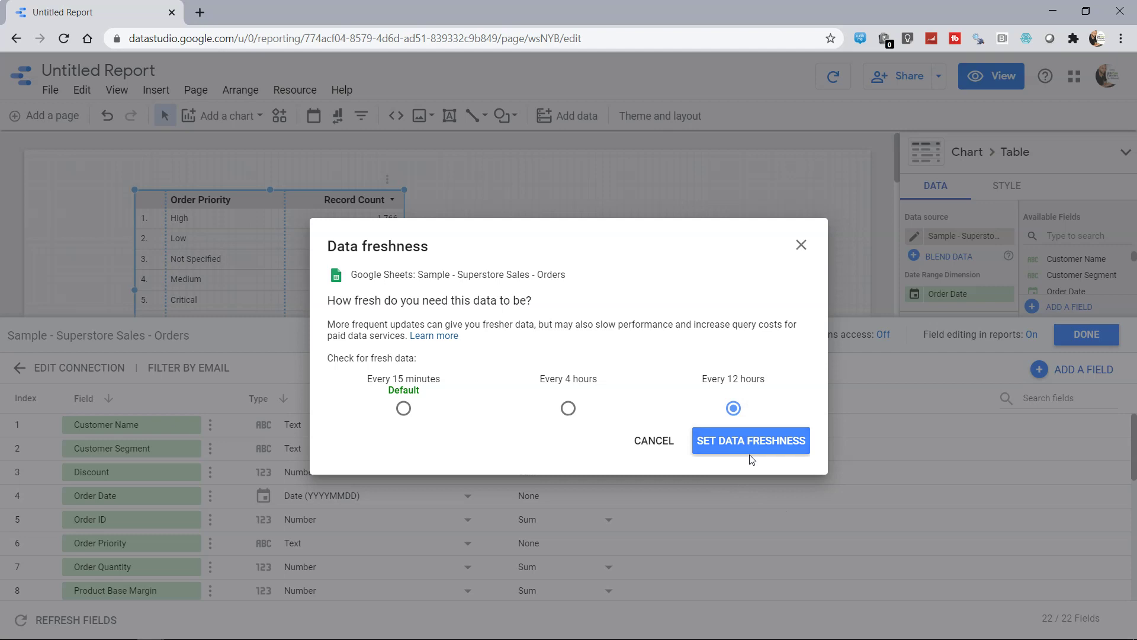
click(778, 444)
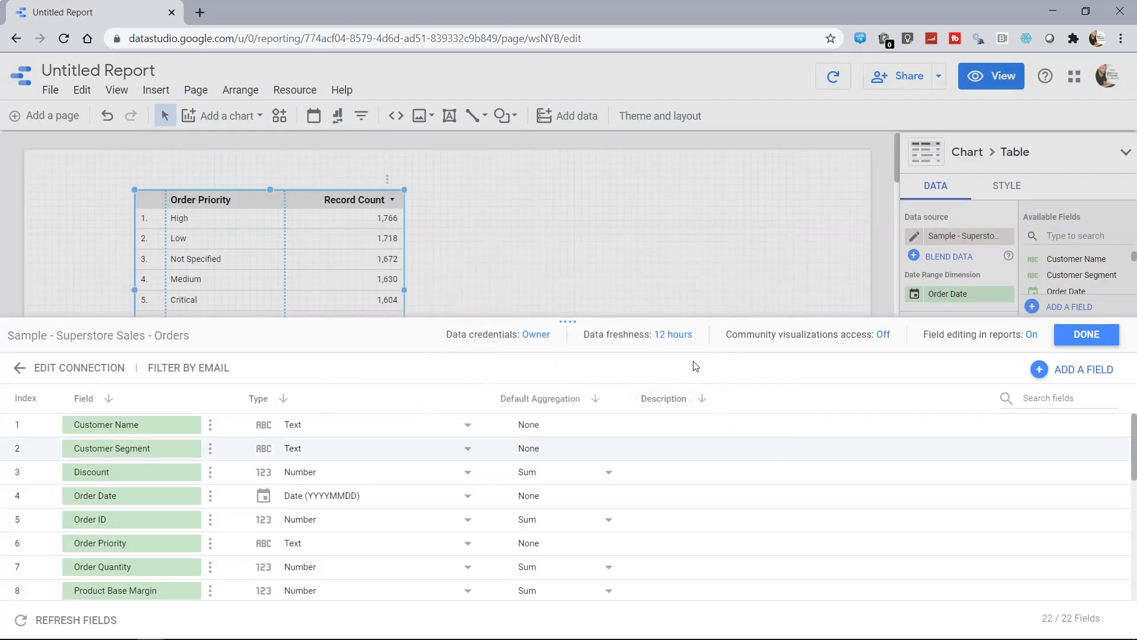
Step: Close the data source editor and deselect the table to show page-level settings
click(1087, 334)
click(693, 289)
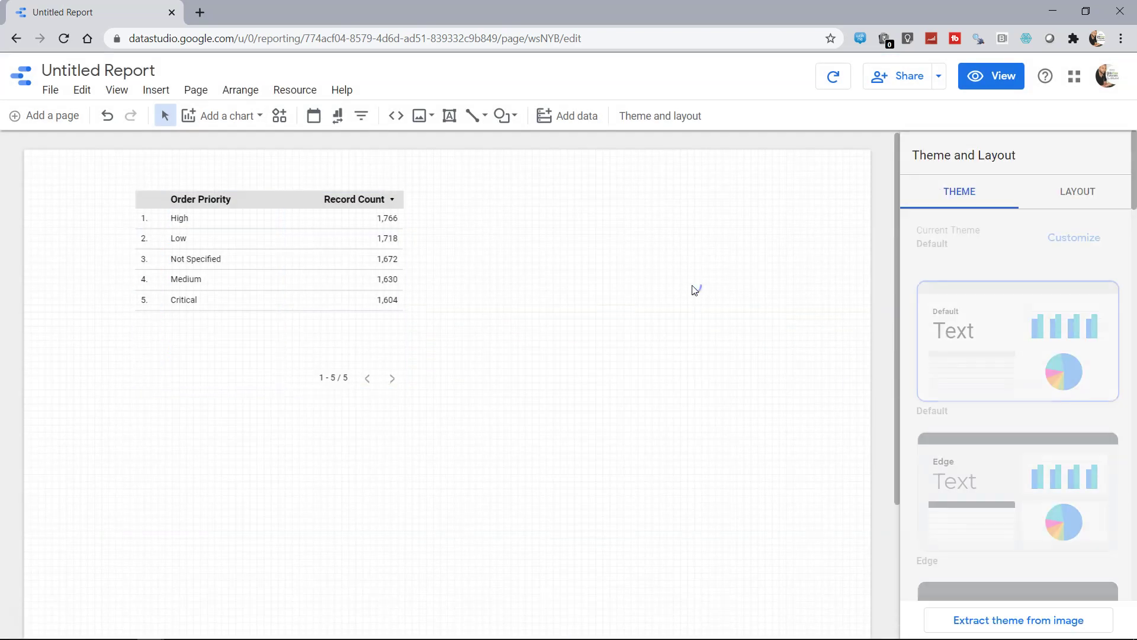